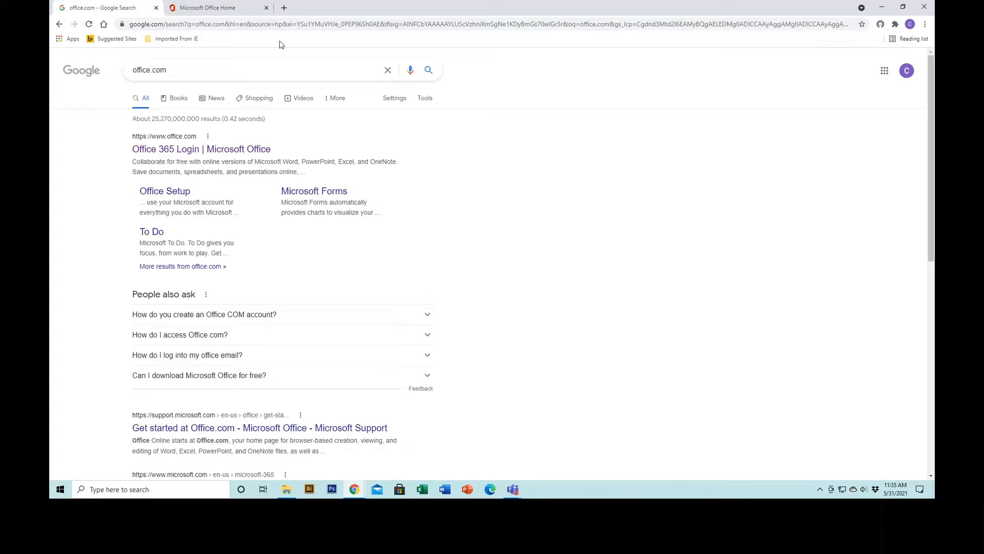
Step: Open SharePoint from the full Office 365 app list and start creating a communication site
{"action": "left_click", "coordinate": [226, 8]}
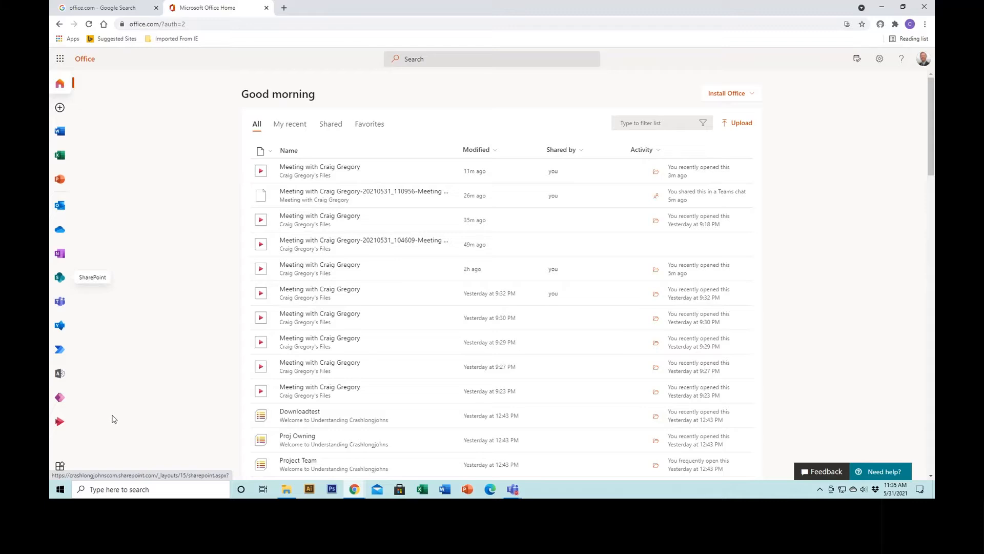
{"action": "left_click", "coordinate": [59, 466]}
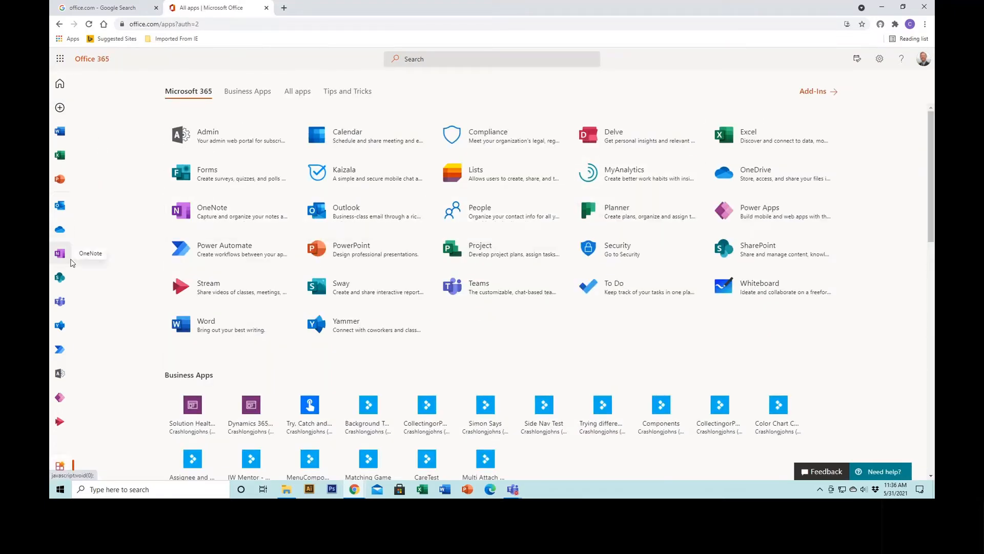
{"action": "left_click", "coordinate": [61, 284]}
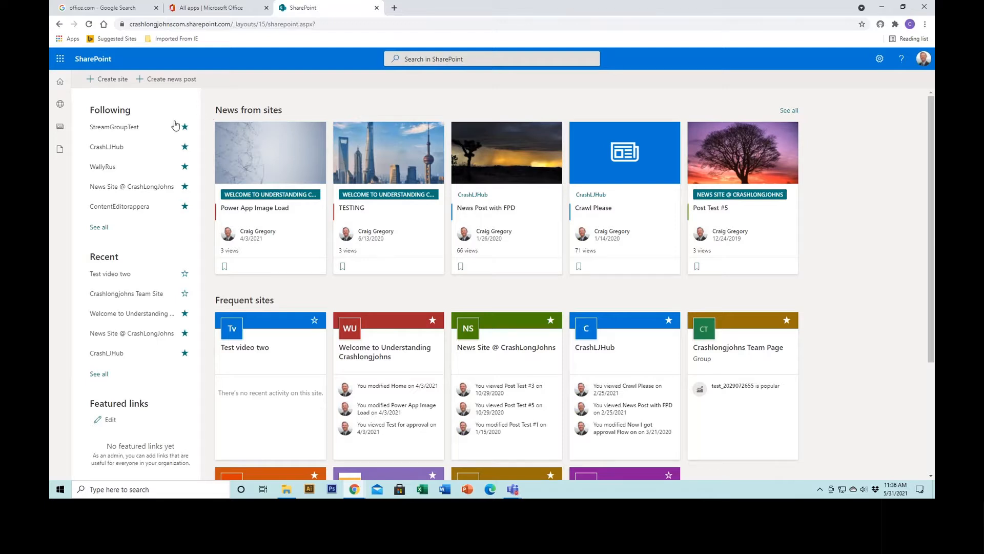
{"action": "left_click", "coordinate": [110, 84]}
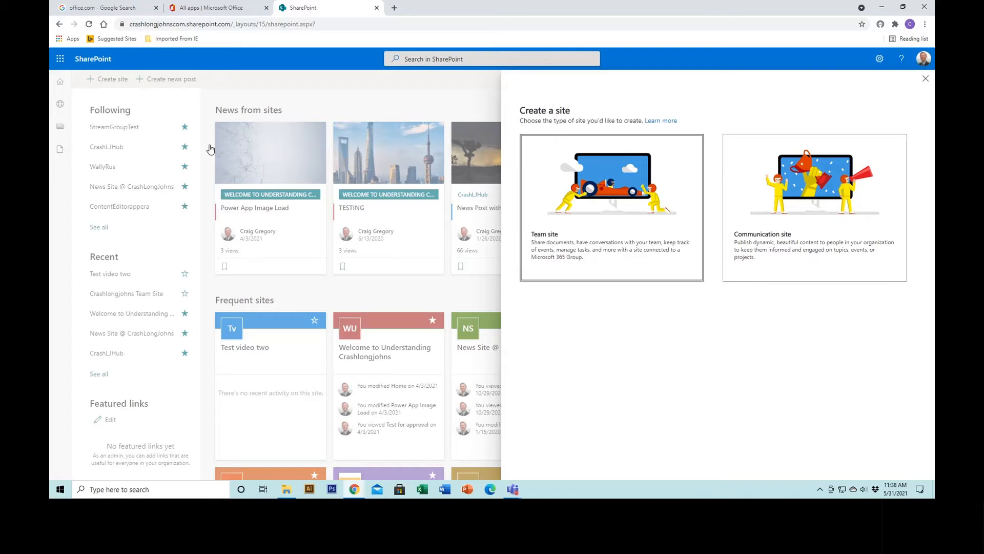
{"action": "left_click", "coordinate": [788, 205]}
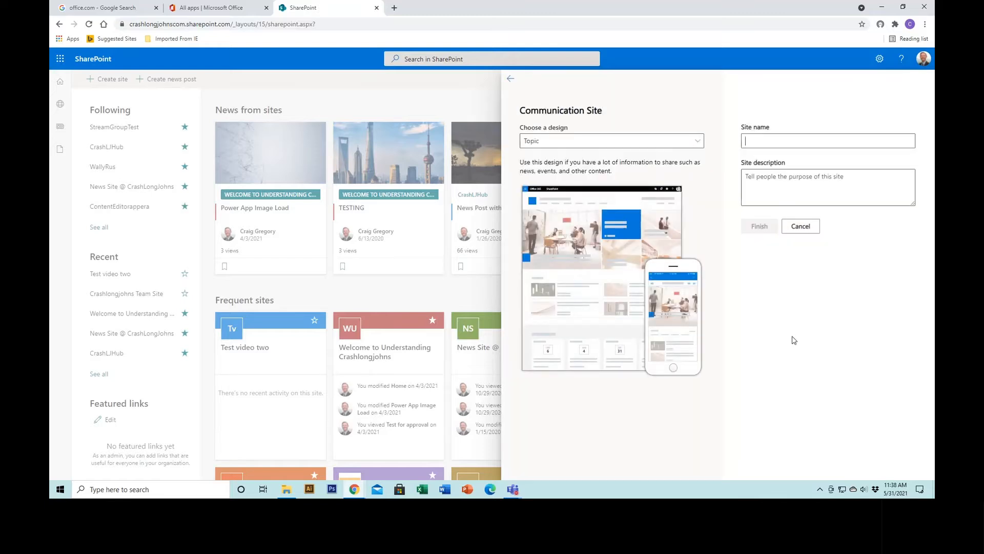
Step: Preview the Showcase and Blank designs for the communication site and set the design back to Topic
{"action": "left_click", "coordinate": [700, 145]}
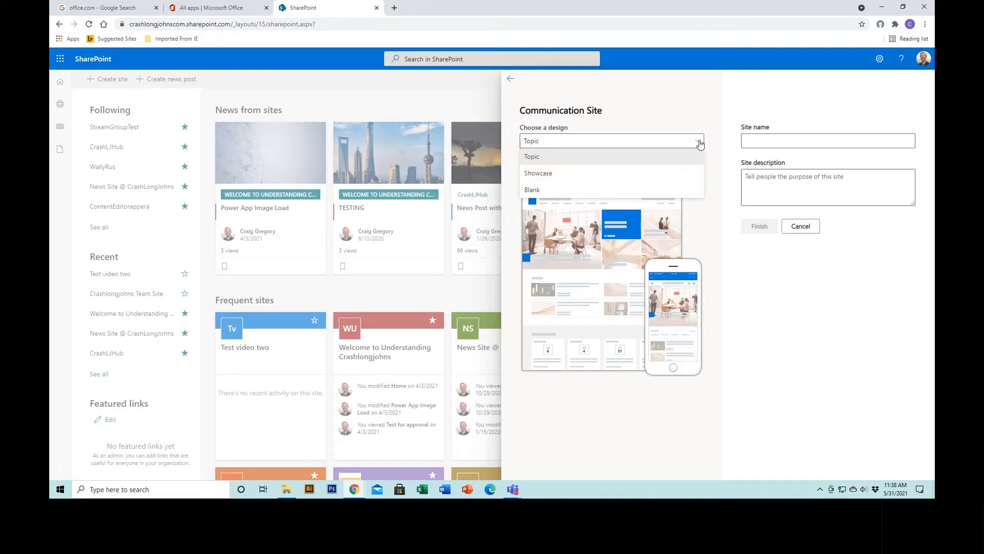
{"action": "left_click", "coordinate": [687, 173]}
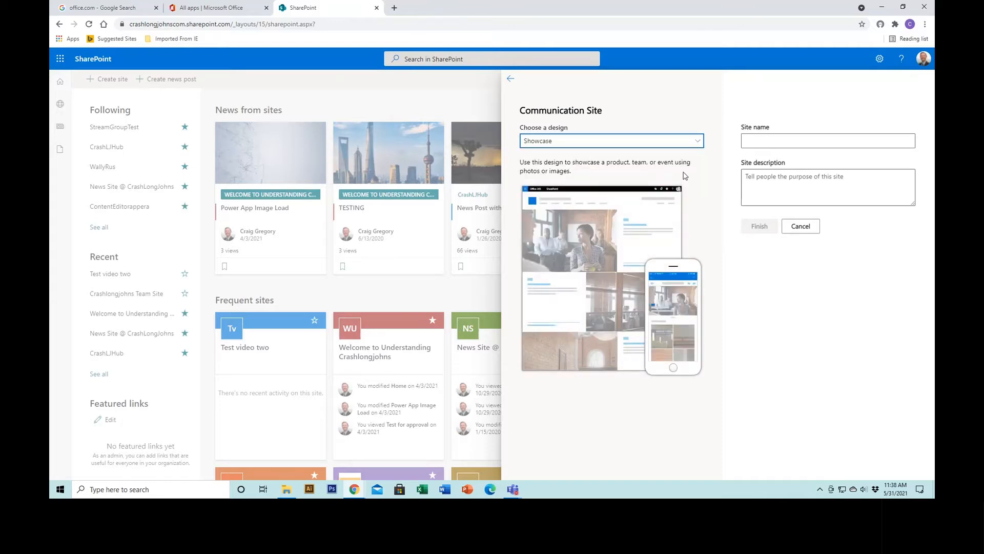
{"action": "left_click", "coordinate": [698, 143]}
{"action": "left_click", "coordinate": [684, 193]}
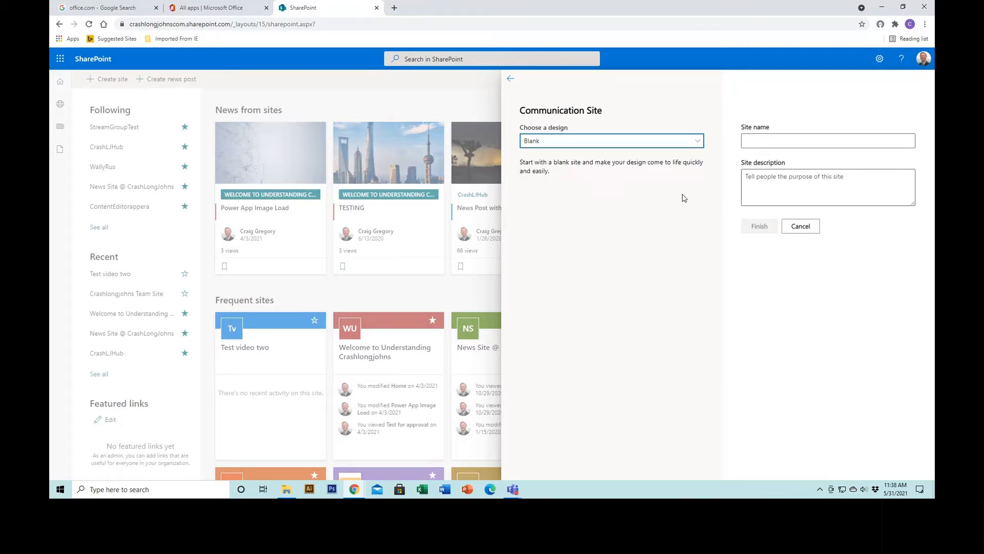
{"action": "left_click", "coordinate": [698, 143]}
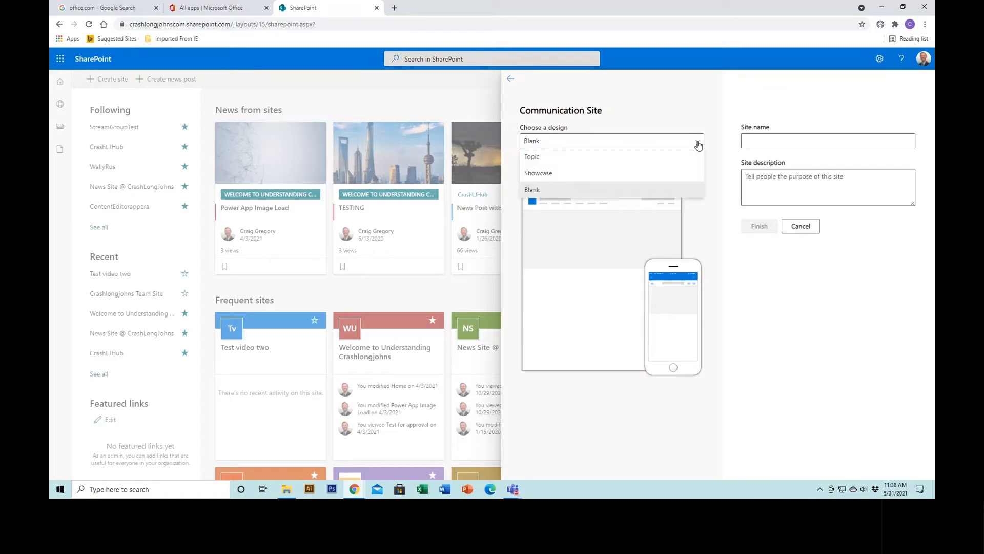
{"action": "left_click", "coordinate": [658, 157]}
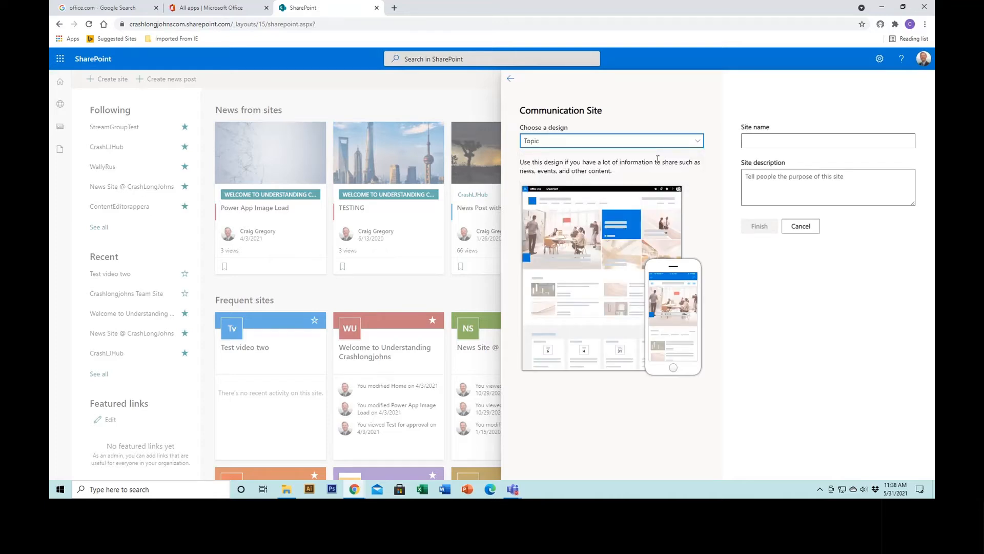
Step: Name the communication site "Test Video 2 Comm site", describe it as "showing comm site", and create it
{"action": "left_click", "coordinate": [768, 142]}
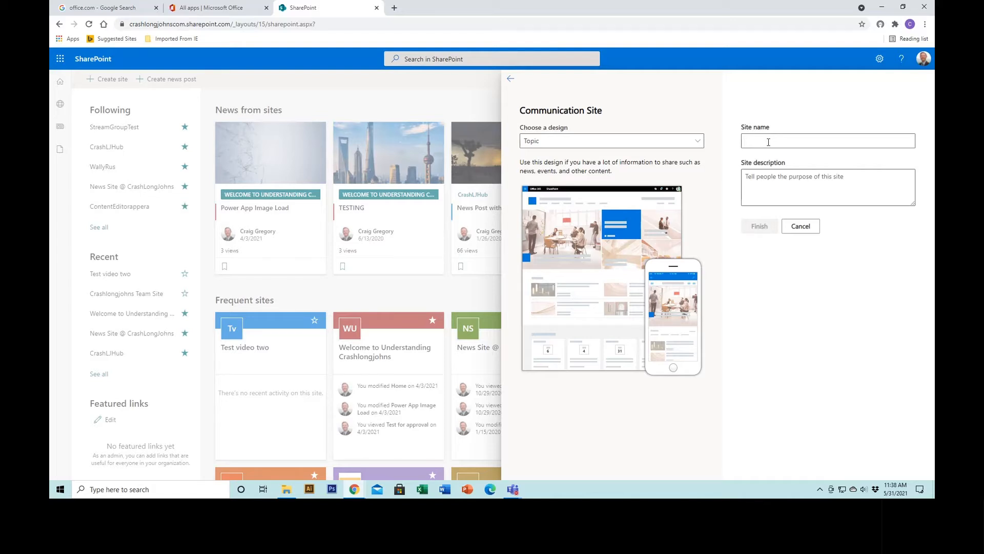
{"action": "type", "text": "Test "}
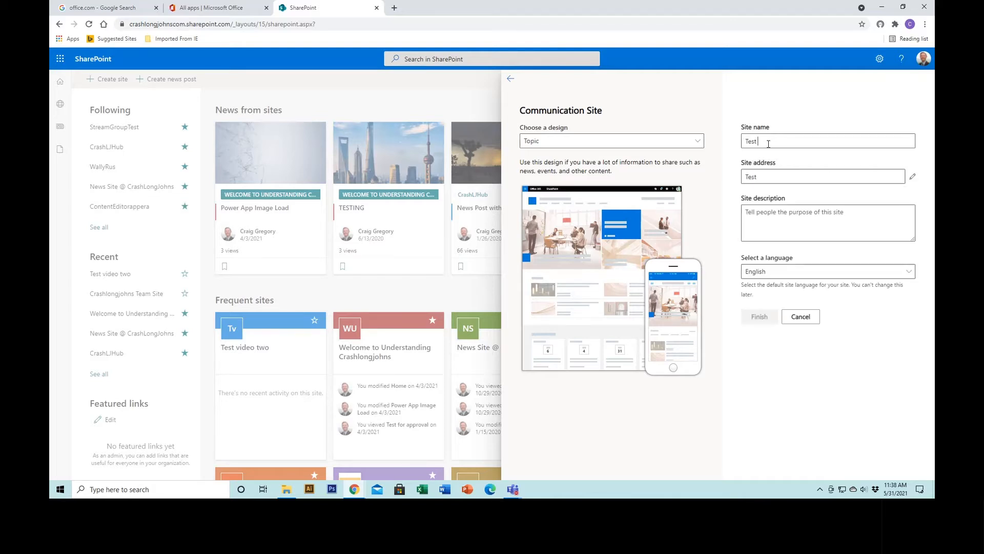
{"action": "type", "text": "Video 2c"}
{"action": "key", "text": "BackSpace"}
{"action": "type", "text": "Comm site"}
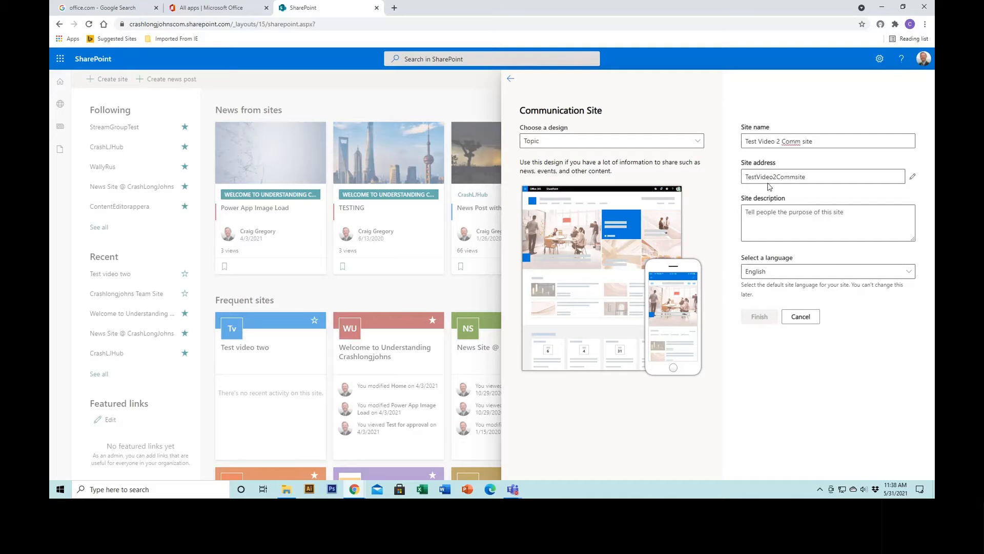
{"action": "left_click", "coordinate": [770, 230]}
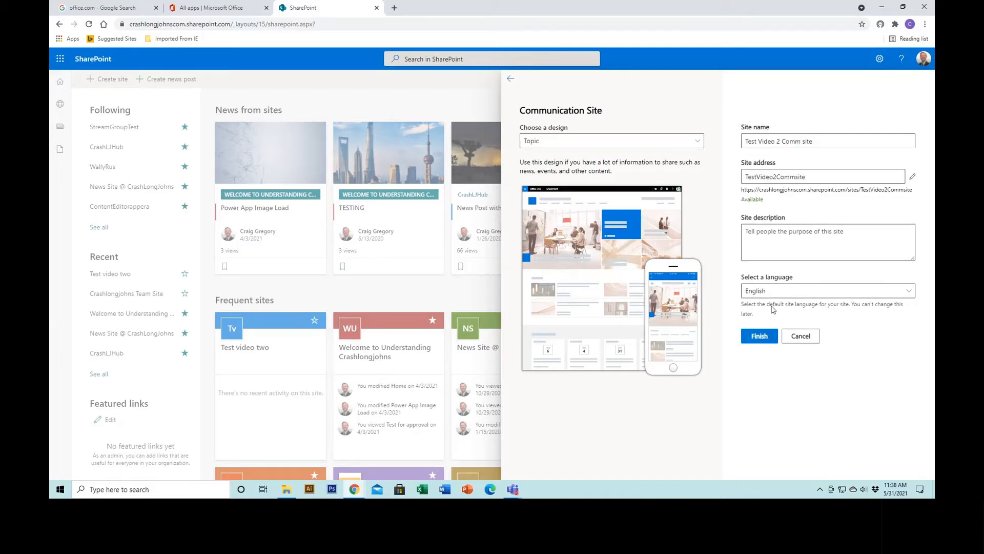
{"action": "type", "text": "showing comm site"}
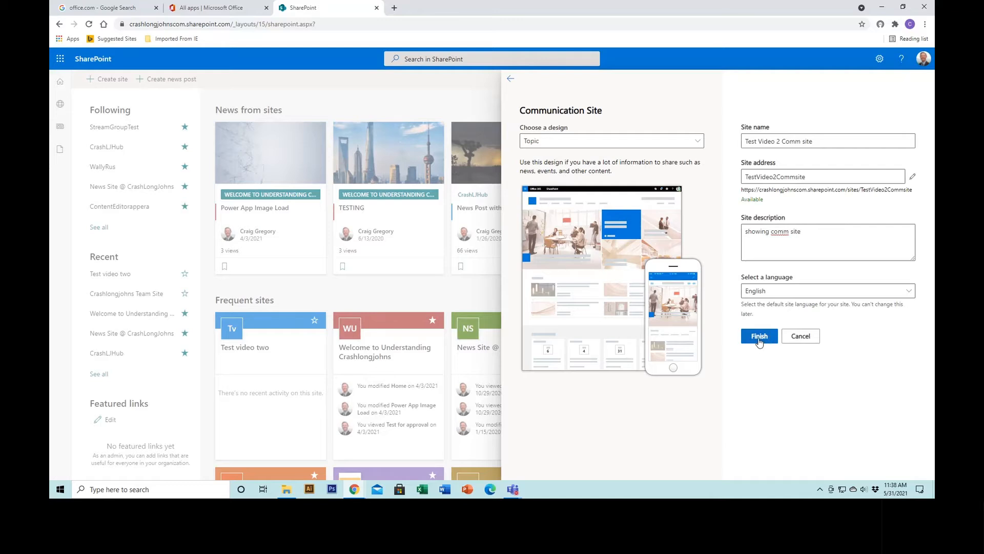
{"action": "left_click", "coordinate": [759, 336]}
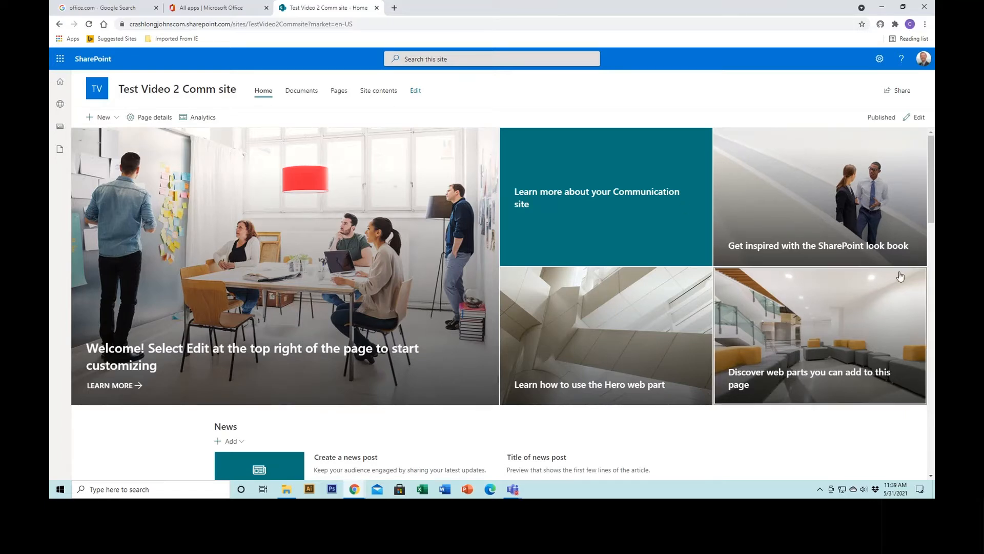
Step: Return to the SharePoint start page and start a new team site named "Test Video 2 Team site"
{"action": "mouse_move", "coordinate": [930, 178]}
{"action": "left_mouse_down"}
{"action": "mouse_move", "coordinate": [930, 225]}
{"action": "mouse_move", "coordinate": [930, 176]}
{"action": "left_mouse_up"}
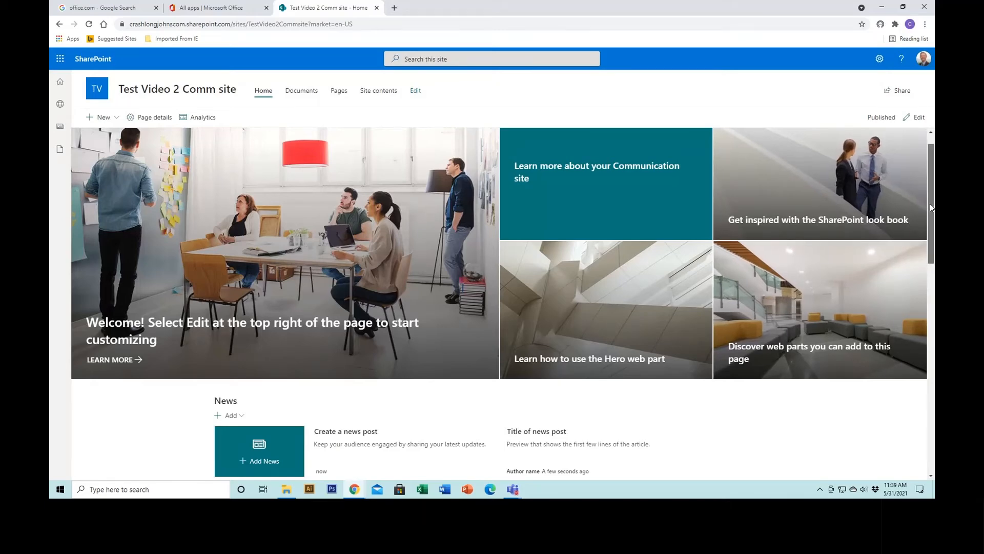
{"action": "mouse_move", "coordinate": [930, 204]}
{"action": "left_mouse_down"}
{"action": "mouse_move", "coordinate": [928, 365]}
{"action": "mouse_move", "coordinate": [928, 198]}
{"action": "left_mouse_up"}
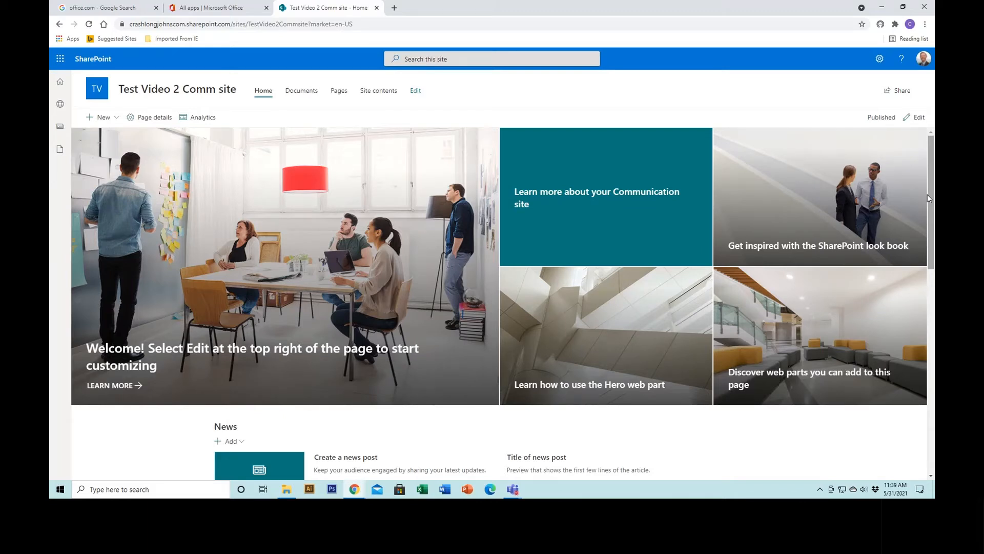
{"action": "left_click", "coordinate": [93, 59]}
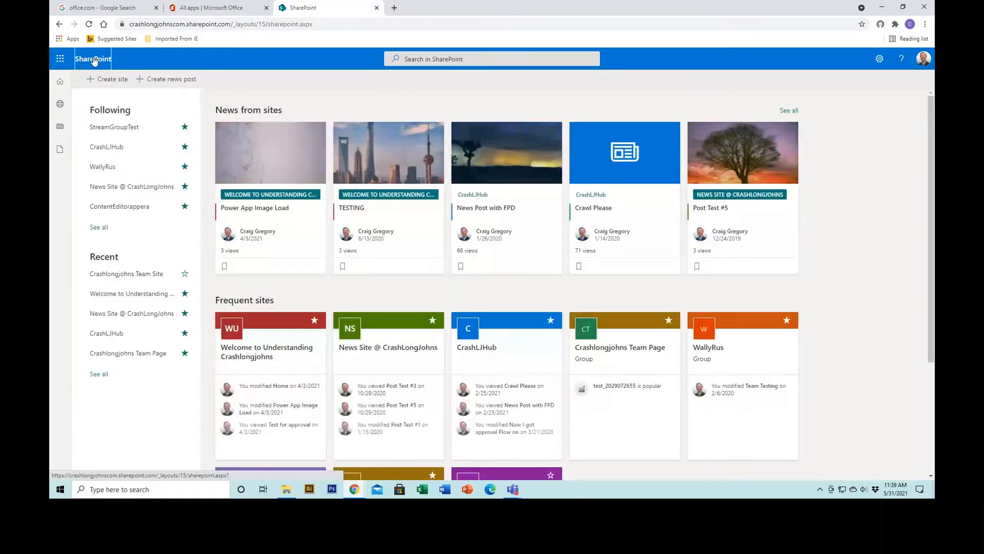
{"action": "left_click", "coordinate": [114, 79]}
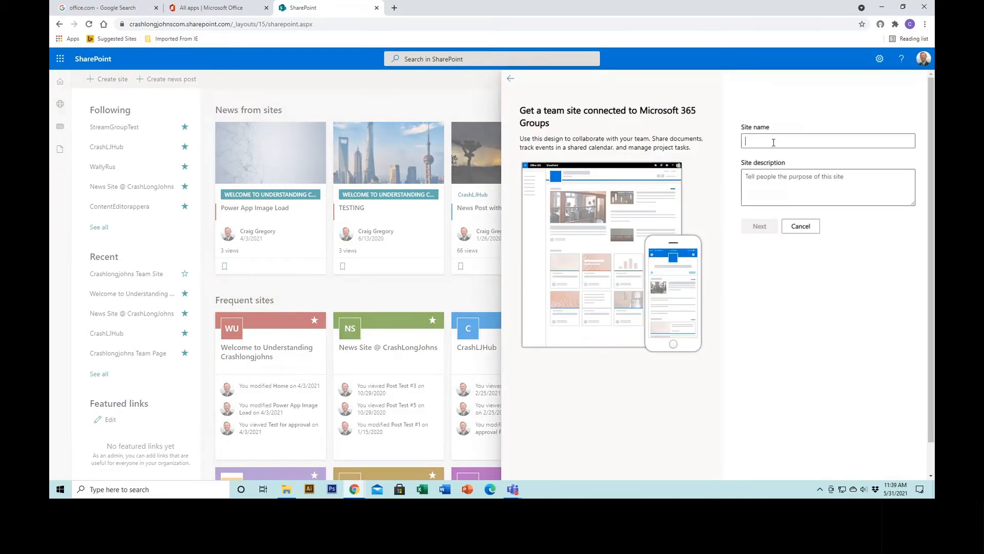
{"action": "type", "text": "T"}
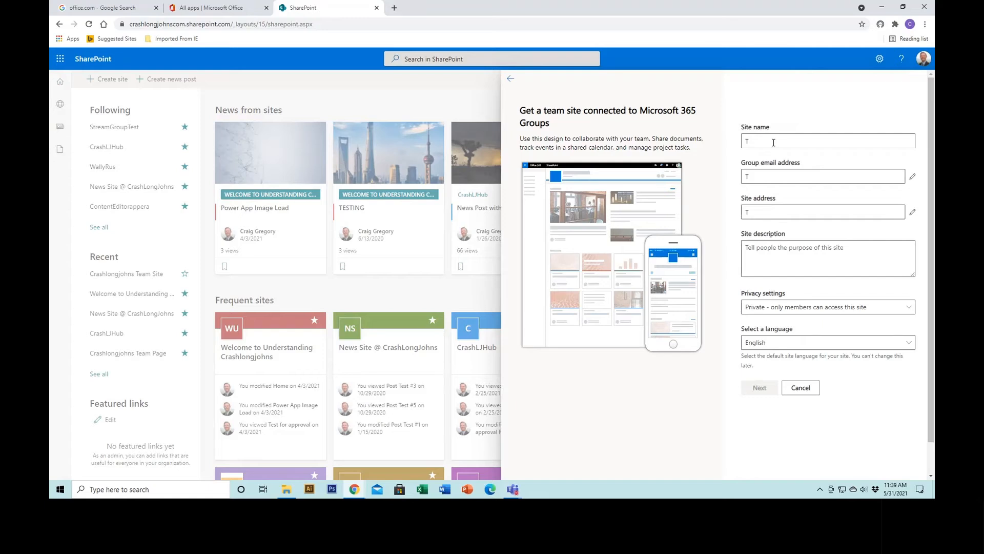
{"action": "type", "text": "est Video 2 Team"}
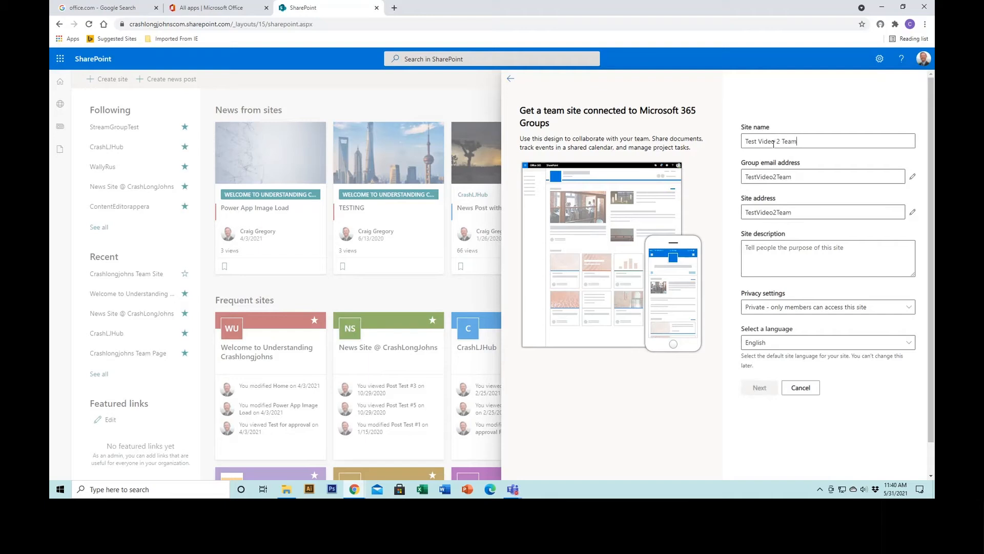
{"action": "type", "text": " site"}
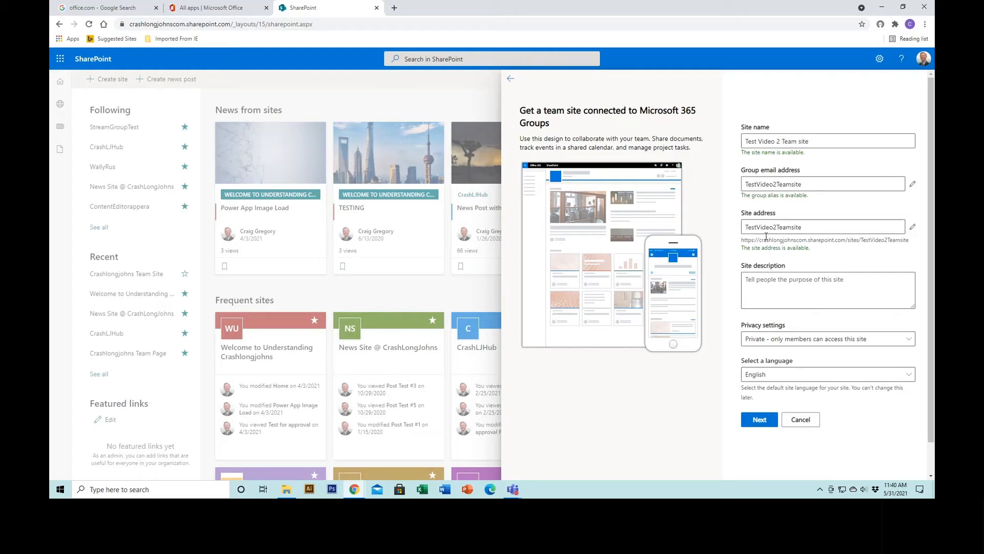
Step: Describe the team site as "Testing showing team site", keep its access Private, and create it without adding owners or members
{"action": "left_click", "coordinate": [775, 279]}
{"action": "type", "text": "Te"}
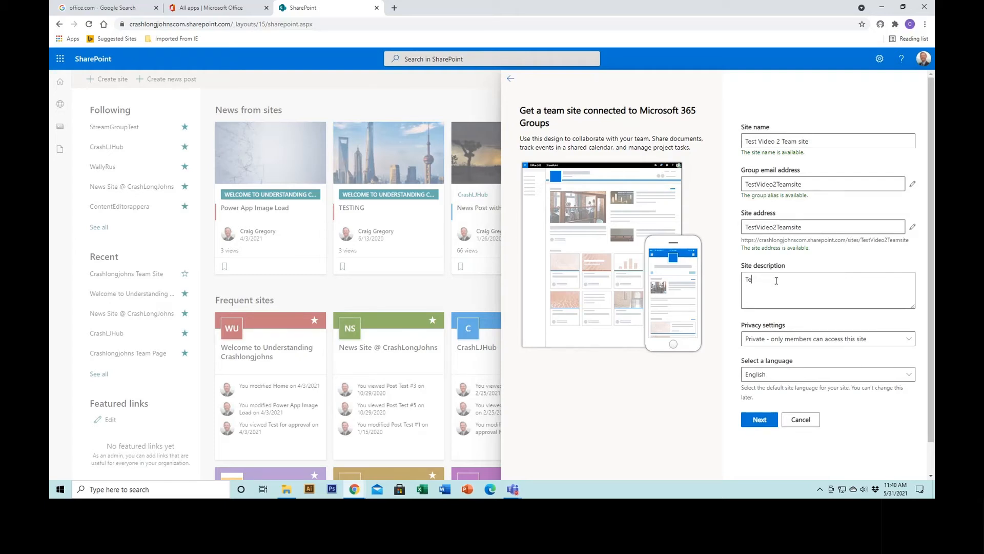
{"action": "type", "text": "sting showing team site"}
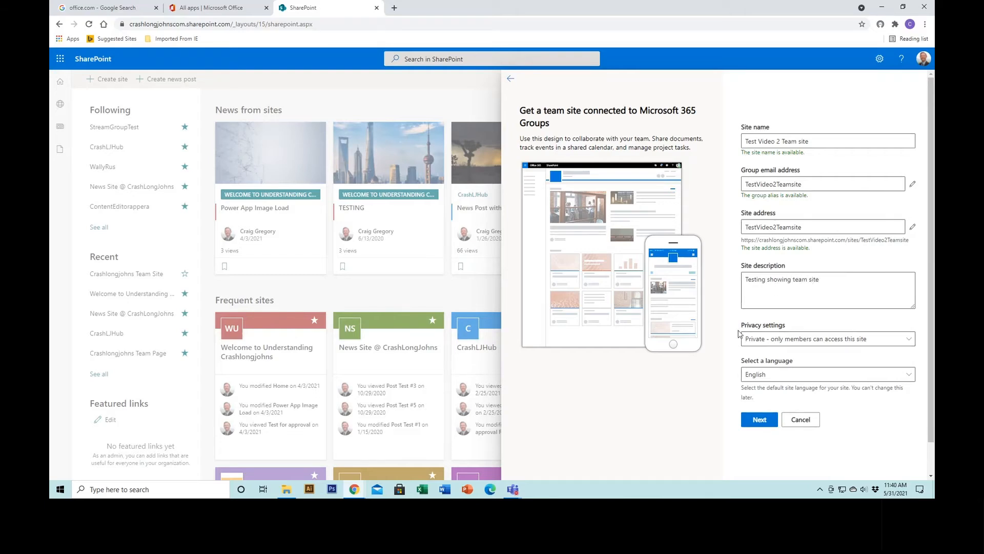
{"action": "left_click", "coordinate": [911, 344]}
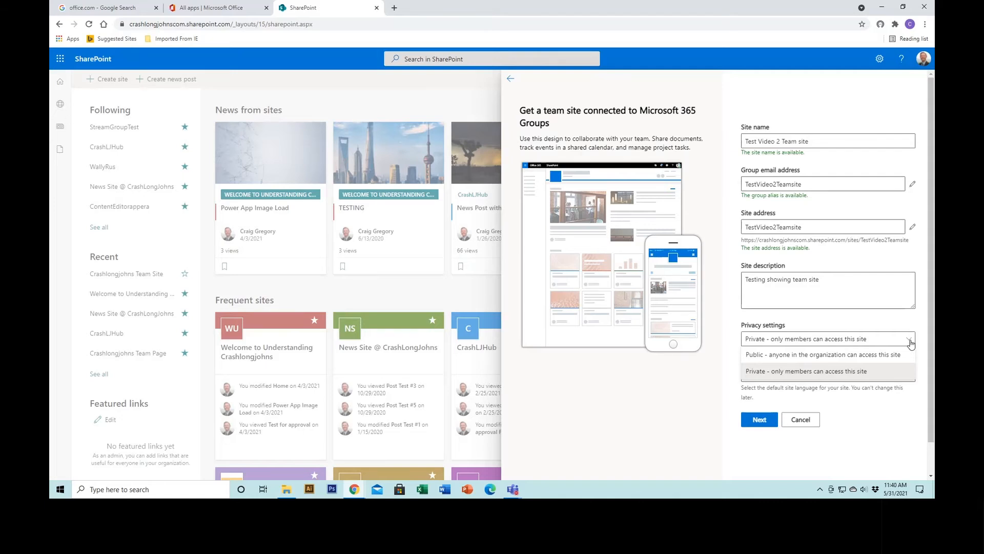
{"action": "left_click", "coordinate": [908, 339]}
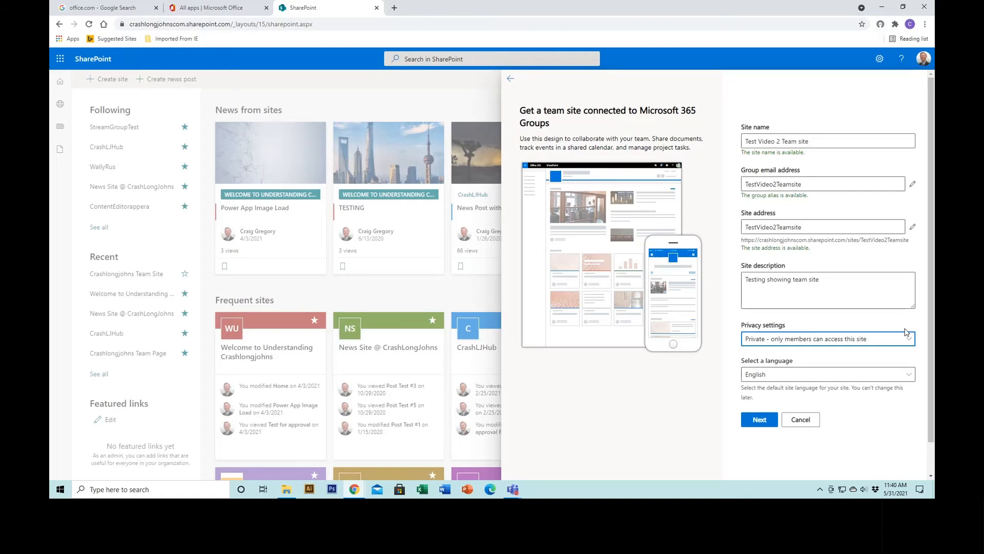
{"action": "left_click", "coordinate": [760, 419]}
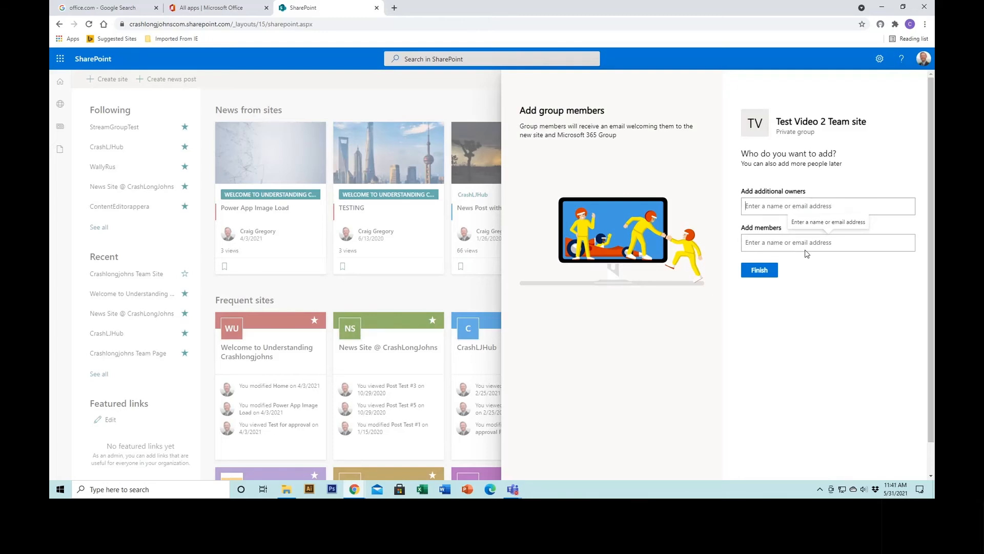
{"action": "left_click", "coordinate": [762, 271]}
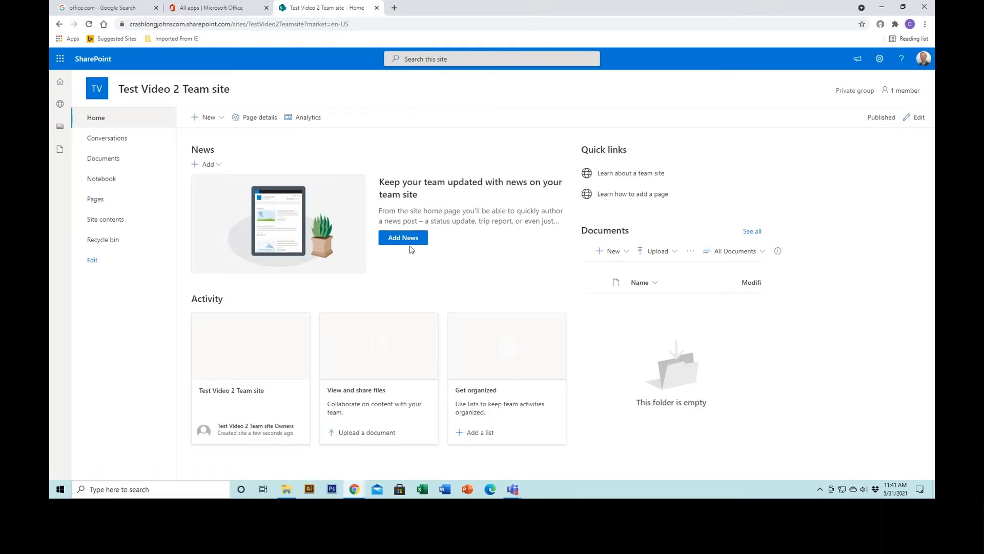
Step: Open the SharePoint start page in a separate tab, open Test Video 2 Comm site from the followed sites, and compare it with the team site
{"action": "middle_click", "coordinate": [93, 59]}
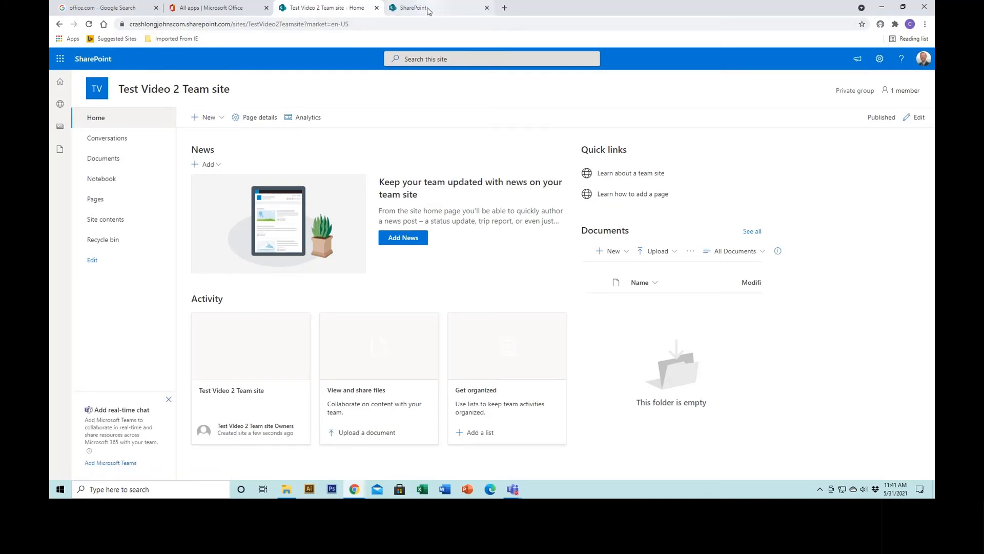
{"action": "left_click", "coordinate": [429, 9]}
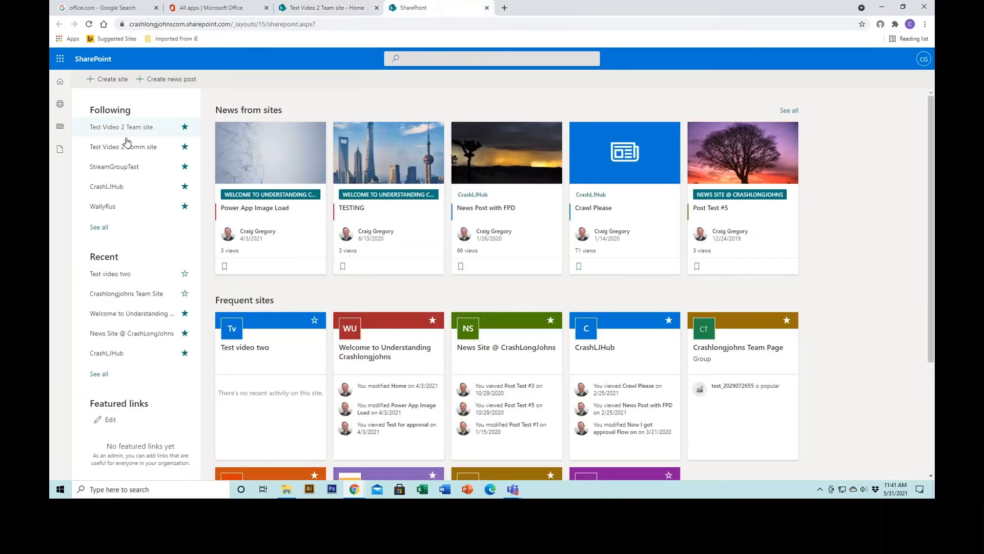
{"action": "left_click", "coordinate": [133, 147]}
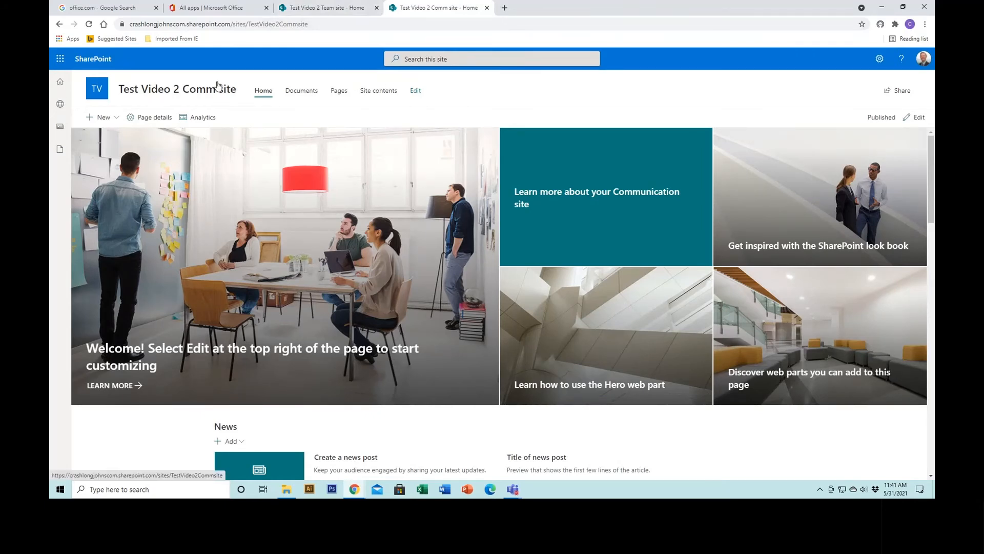
{"action": "left_click", "coordinate": [308, 10]}
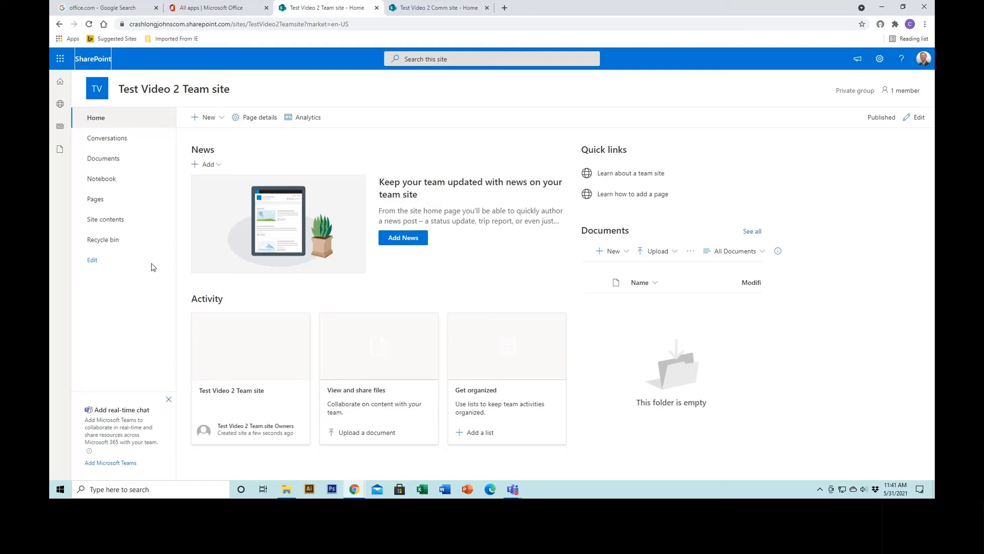
{"action": "left_click", "coordinate": [422, 9]}
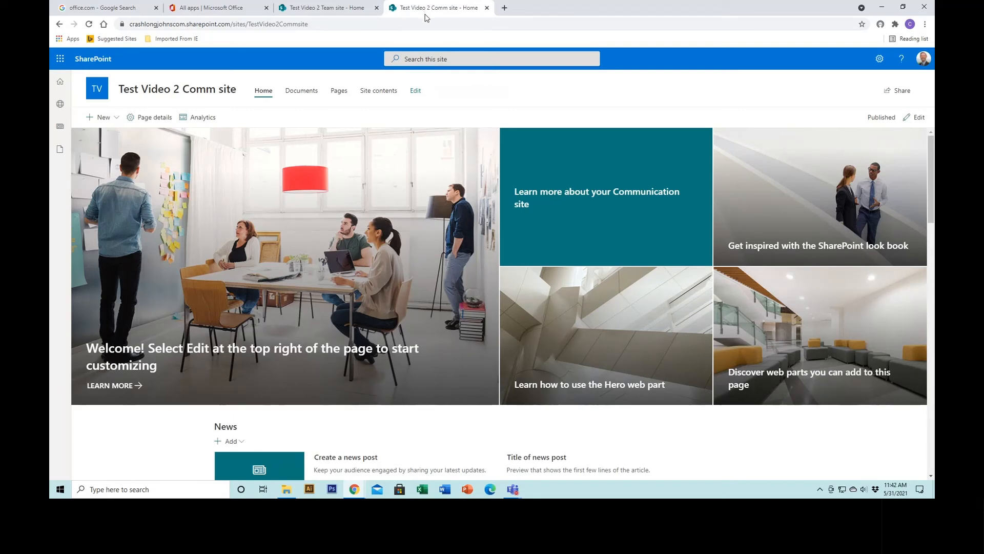
Step: Switch to the Microsoft 365 Developer Program page and examine the details of the free developer sandbox subscription
{"action": "mouse_move", "coordinate": [354, 487]}
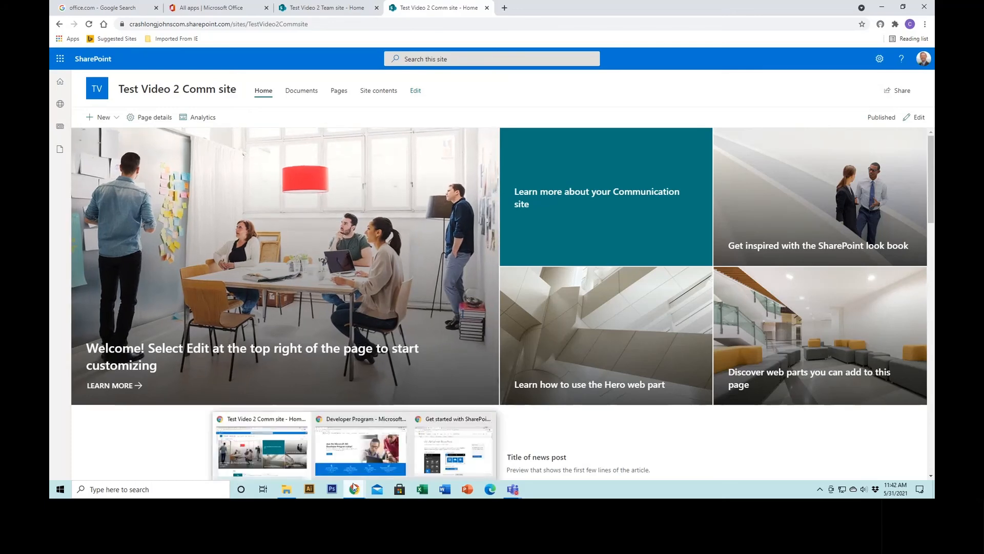
{"action": "left_click", "coordinate": [349, 449]}
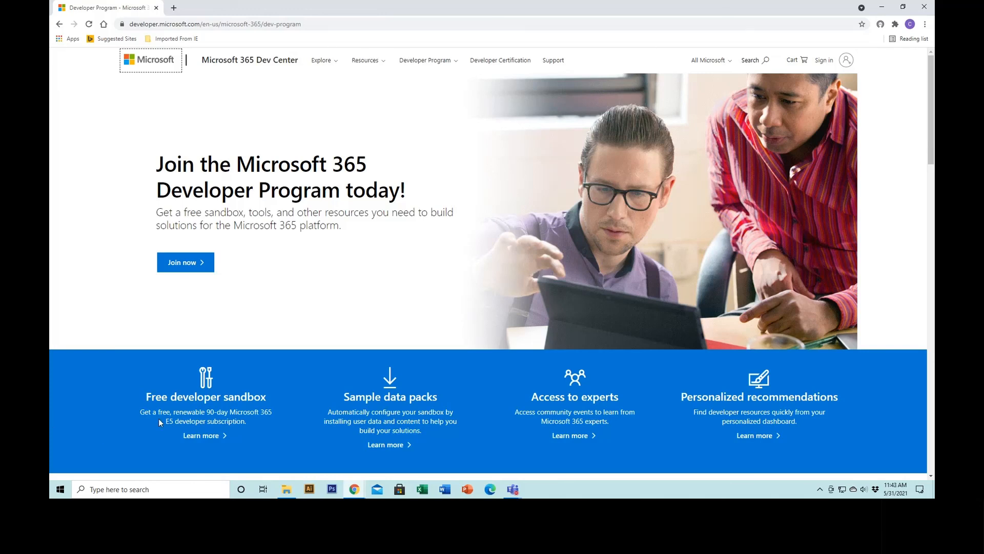
{"action": "left_click", "coordinate": [198, 436]}
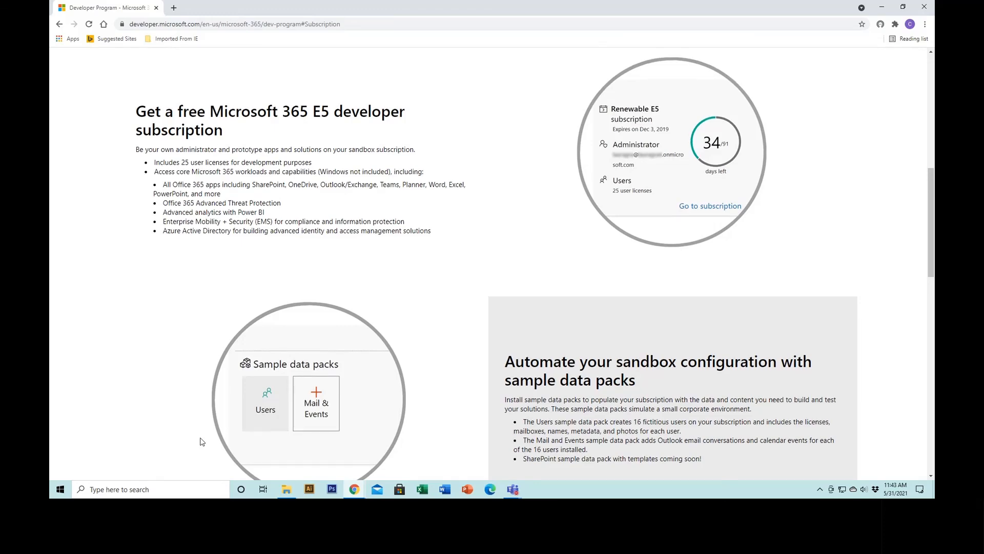
{"action": "scroll", "coordinate": [202, 441], "scroll_direction": "up", "scroll_amount": 1}
{"action": "scroll", "coordinate": [216, 359], "scroll_direction": "up", "scroll_amount": 10}
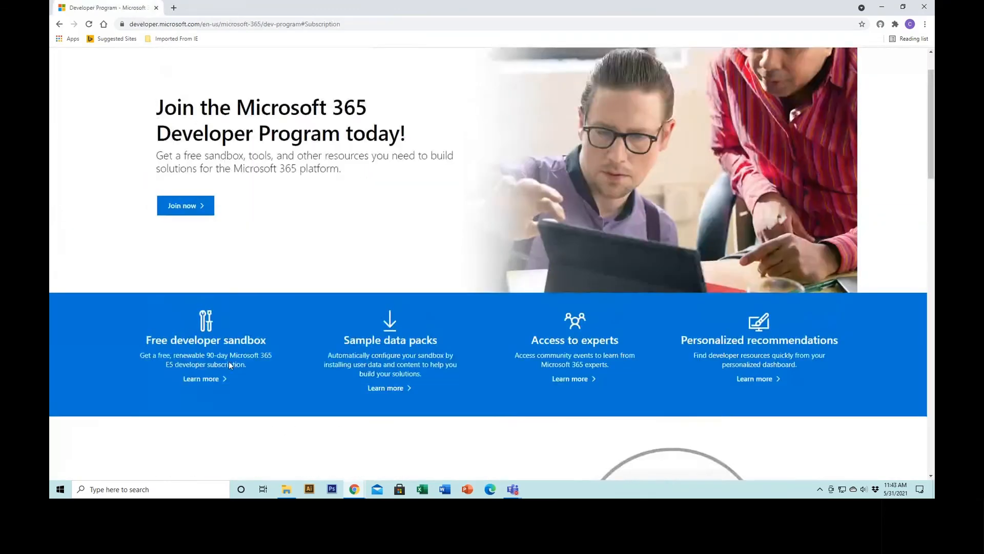